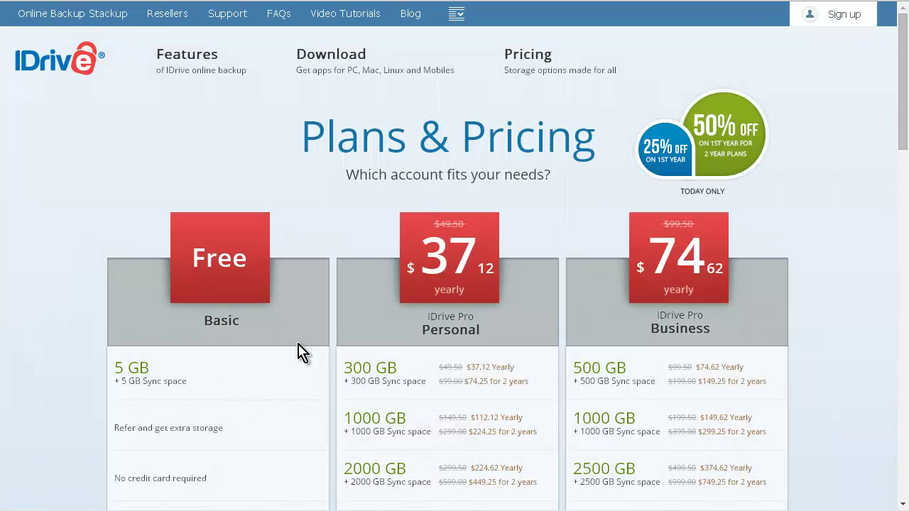
- Choose the free Basic plan, fill in the signup details and create the IDrive account
scroll(209, 379, down, 2)
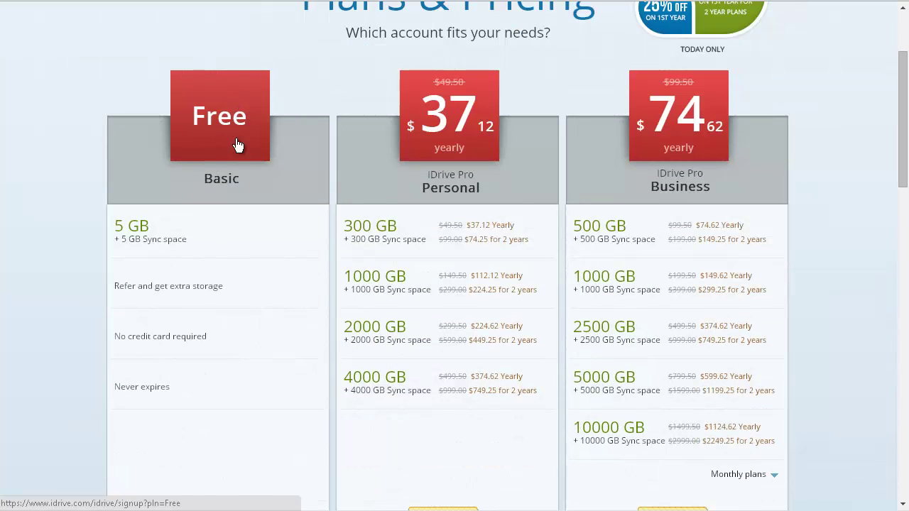
click(236, 142)
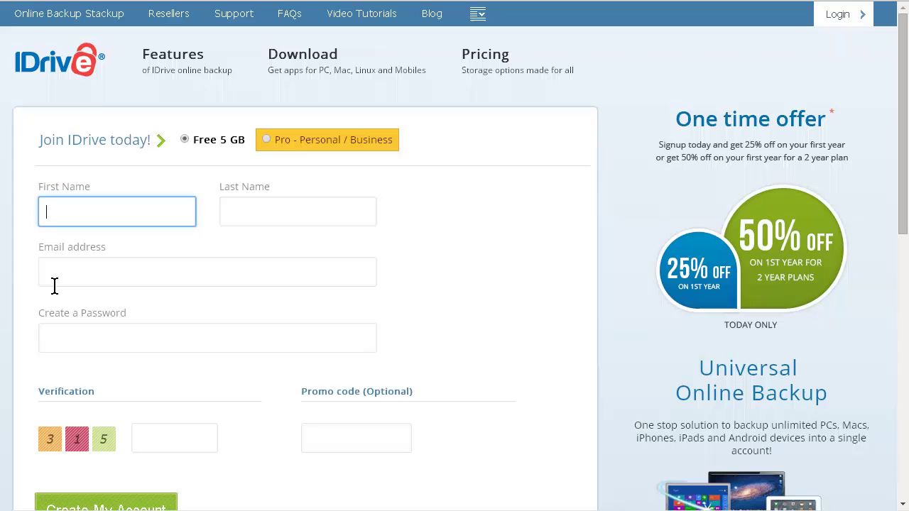
scroll(132, 333, down, 1)
scroll(128, 323, down, 1)
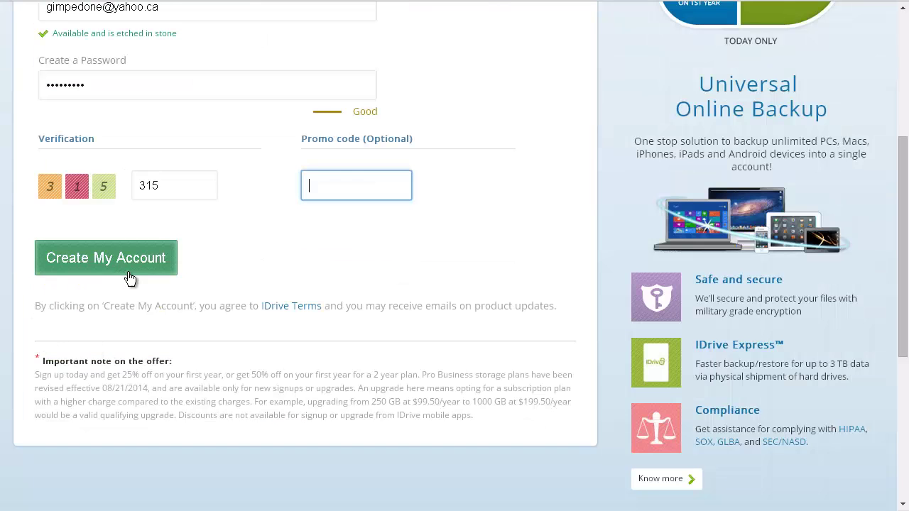
click(135, 265)
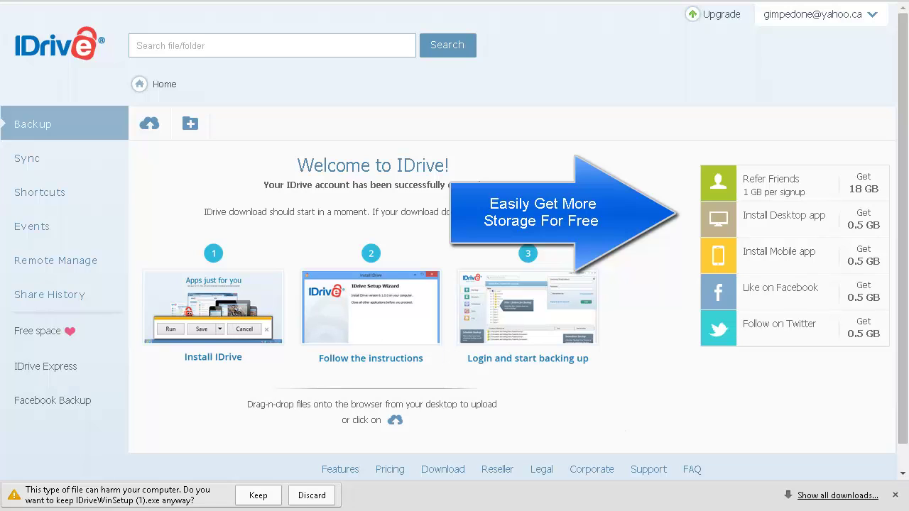
- Keep the IDriveWinSetup (1).exe installer and enter the account username at the desktop app login
click(259, 497)
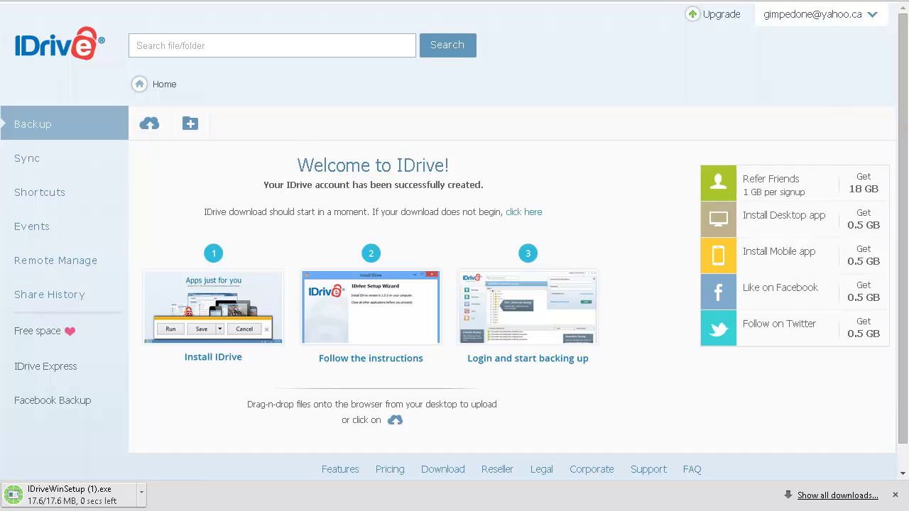
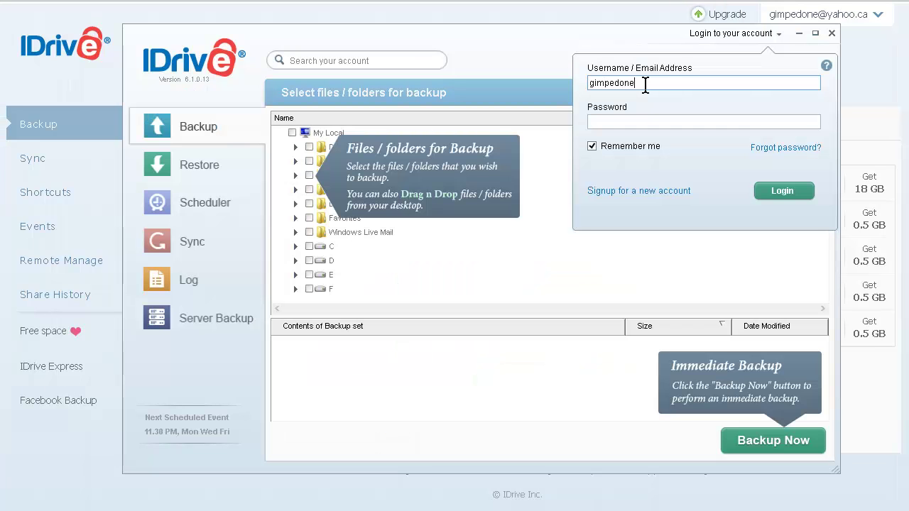
- Enter the account password and log in to the desktop app
key(Tab)
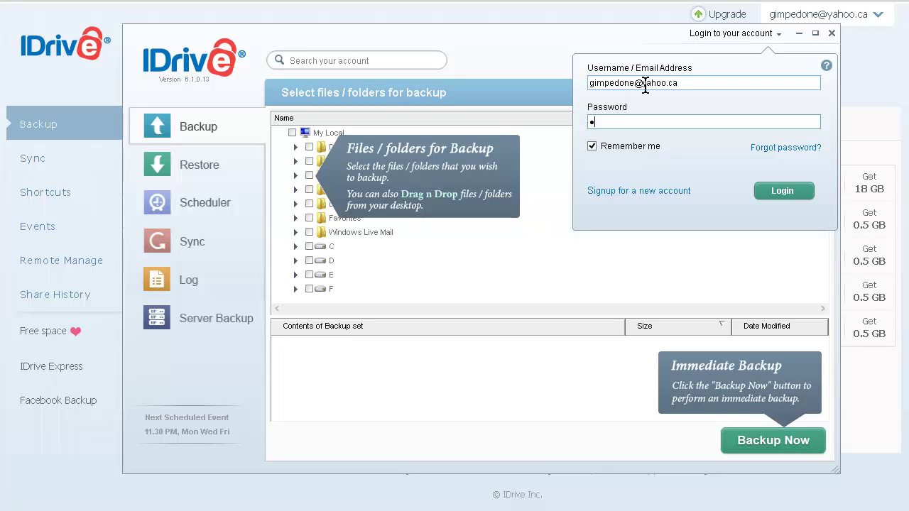
text(••••••••)
key(Return)
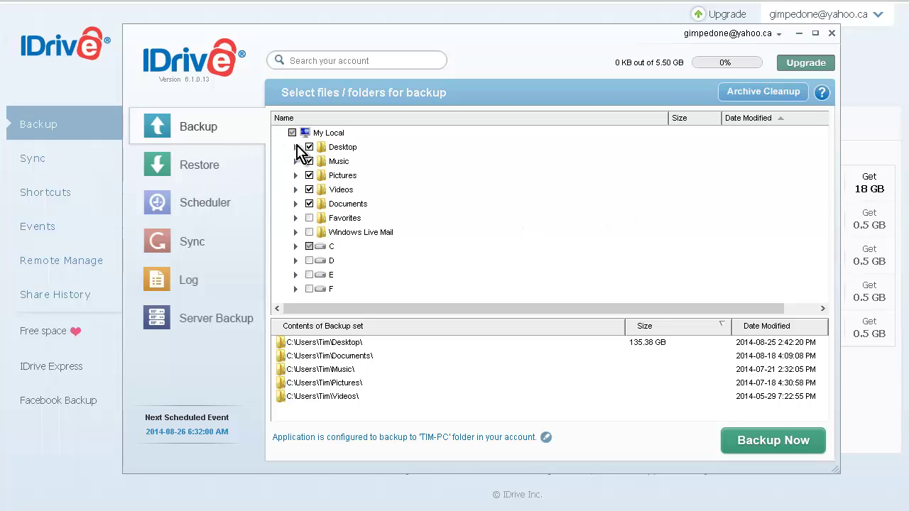
- Uncheck Desktop and the My Local root so no folders are selected for backup
click(309, 147)
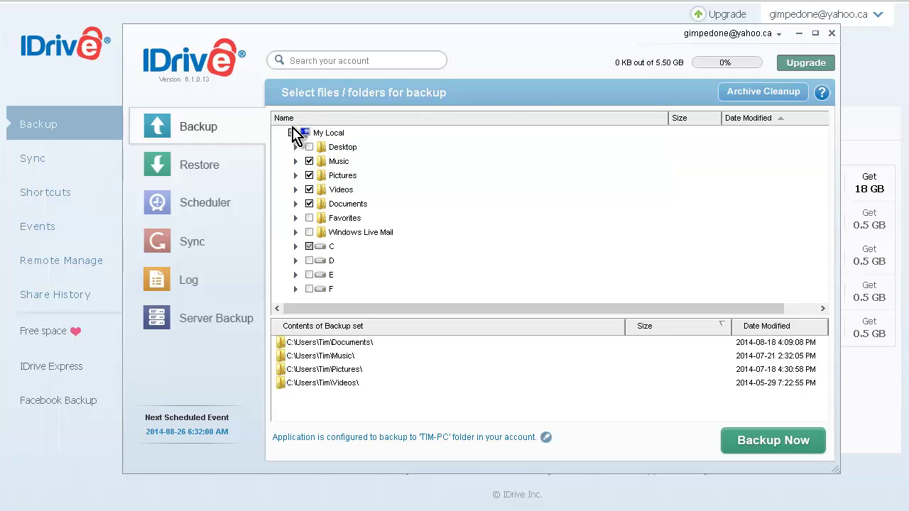
click(294, 132)
click(293, 134)
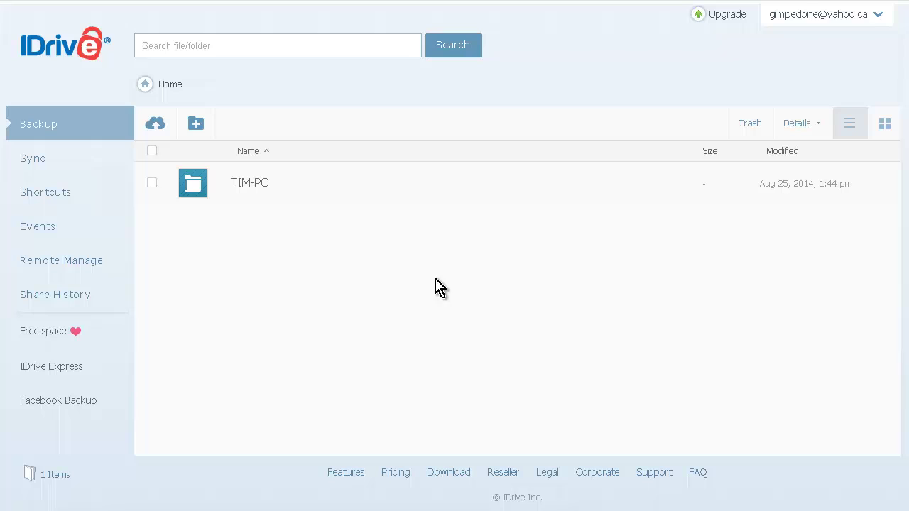
- Browse TIM-PC > C > Users > Tim > Pictures online and scroll through its 19 items
click(254, 184)
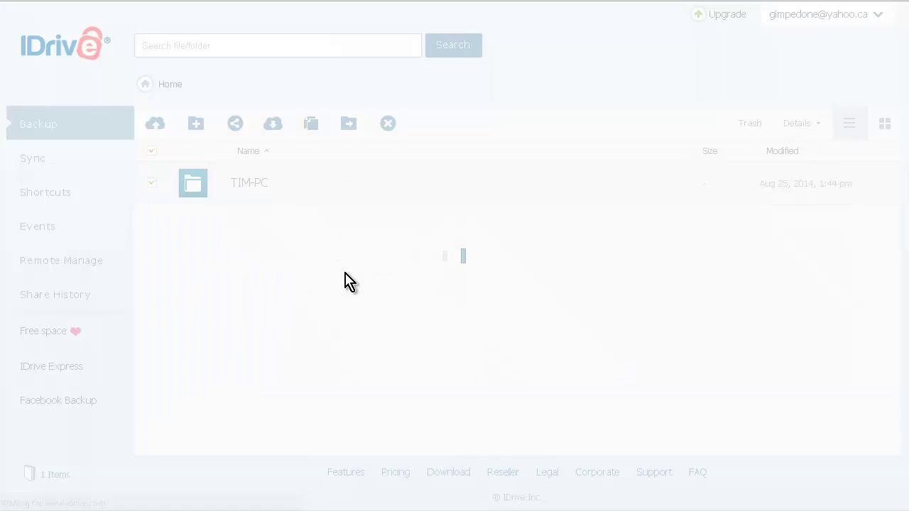
click(238, 198)
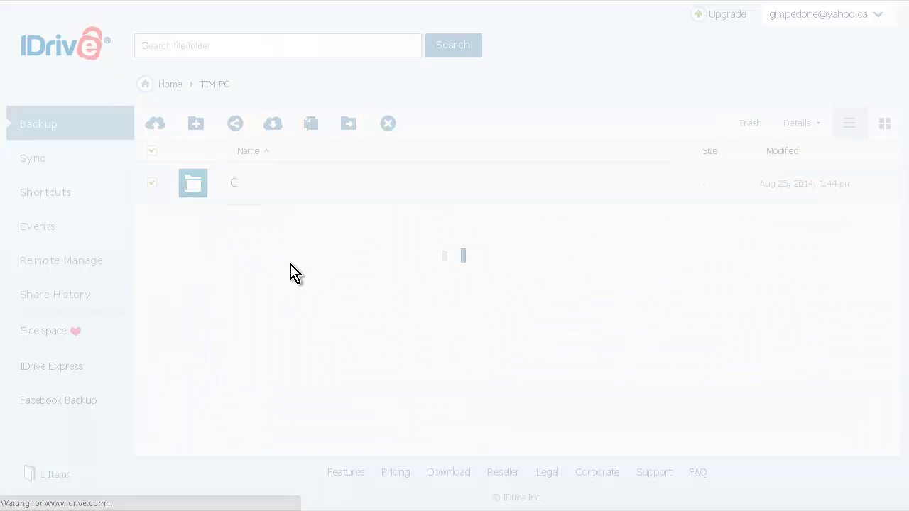
click(251, 196)
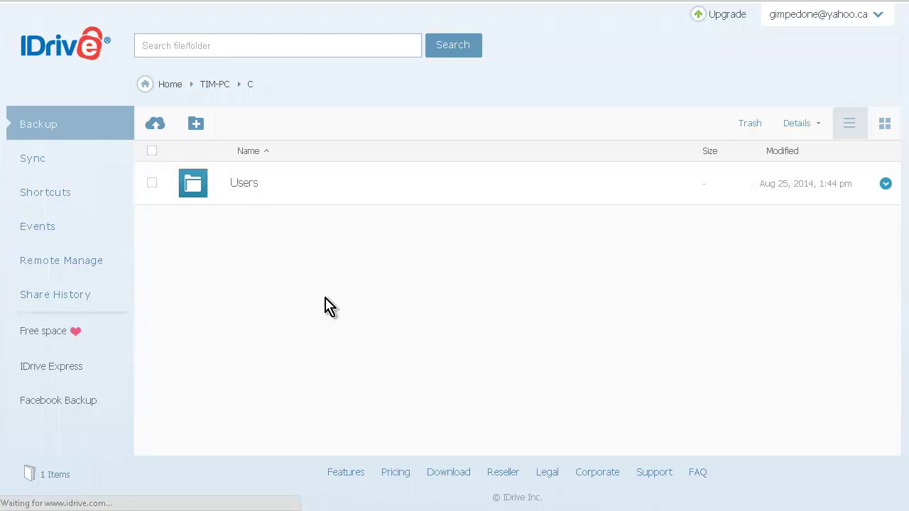
click(239, 186)
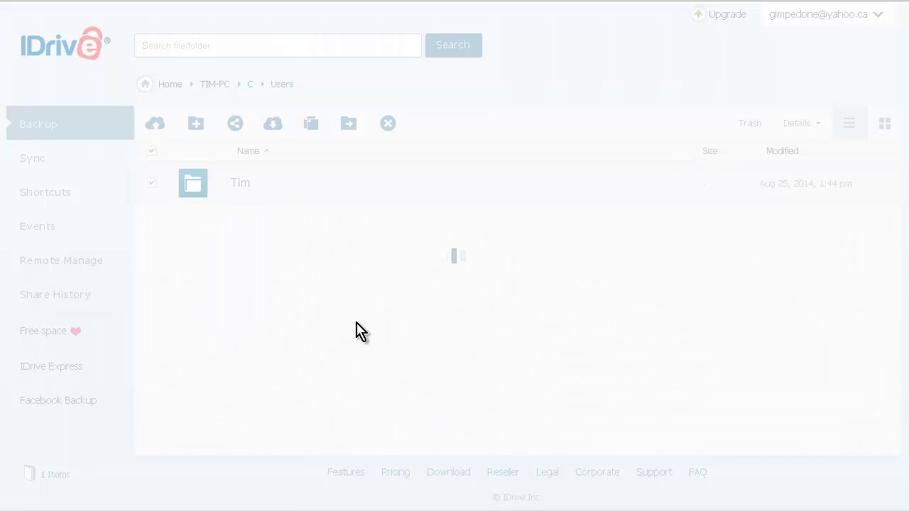
click(262, 204)
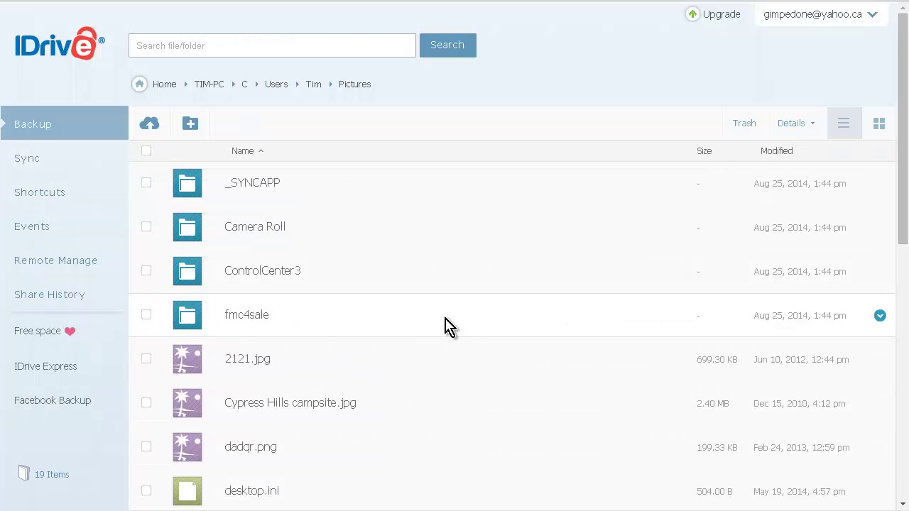
scroll(445, 325, down, 5)
scroll(447, 330, down, 1)
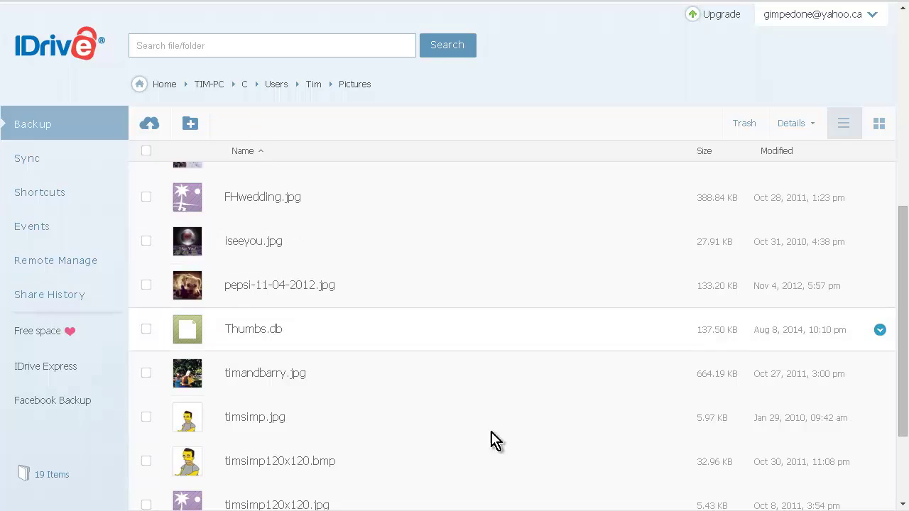
scroll(475, 419, up, 2)
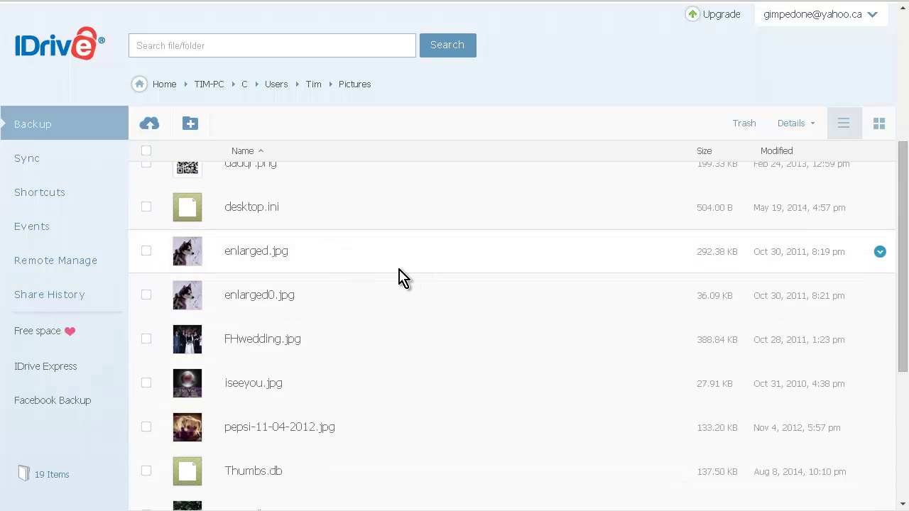
- Create a shortcut to enlarged.jpg and view it on the Shortcuts page
right_click(274, 257)
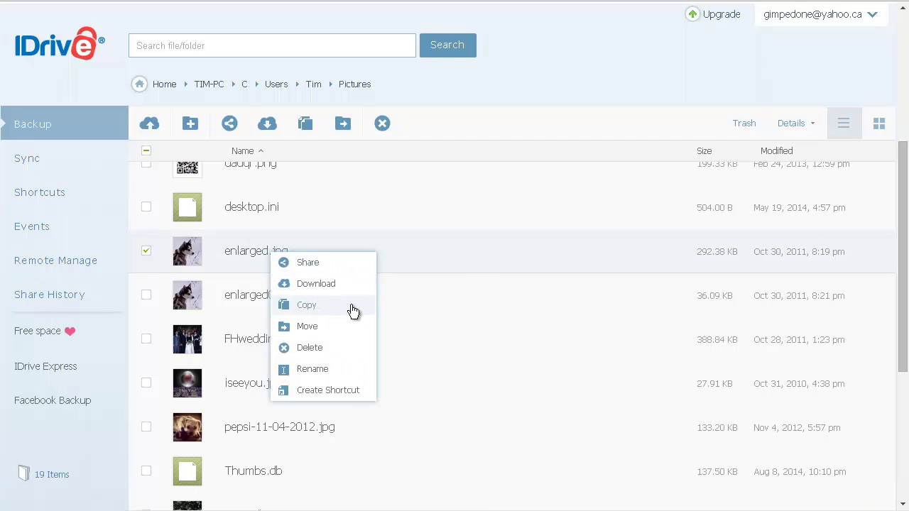
click(345, 391)
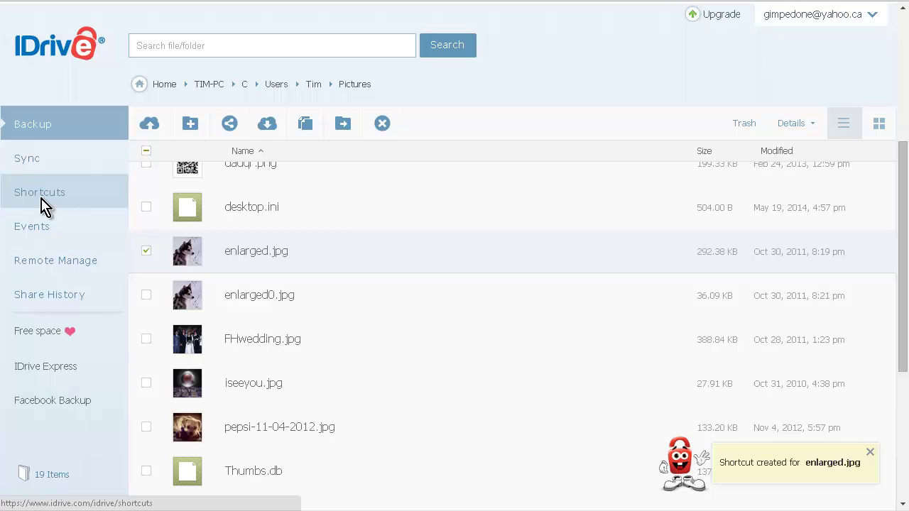
click(41, 206)
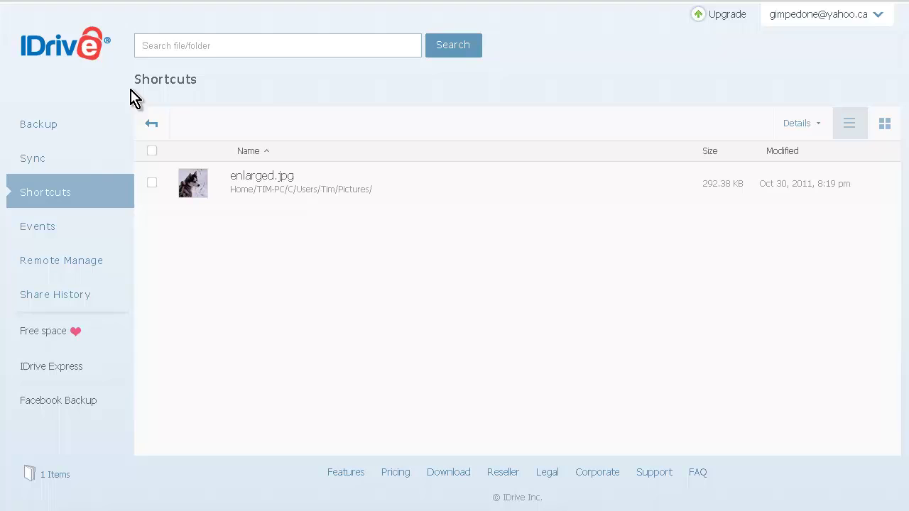
- Return to the Backup Home page and view the Upload options dropdown
click(34, 137)
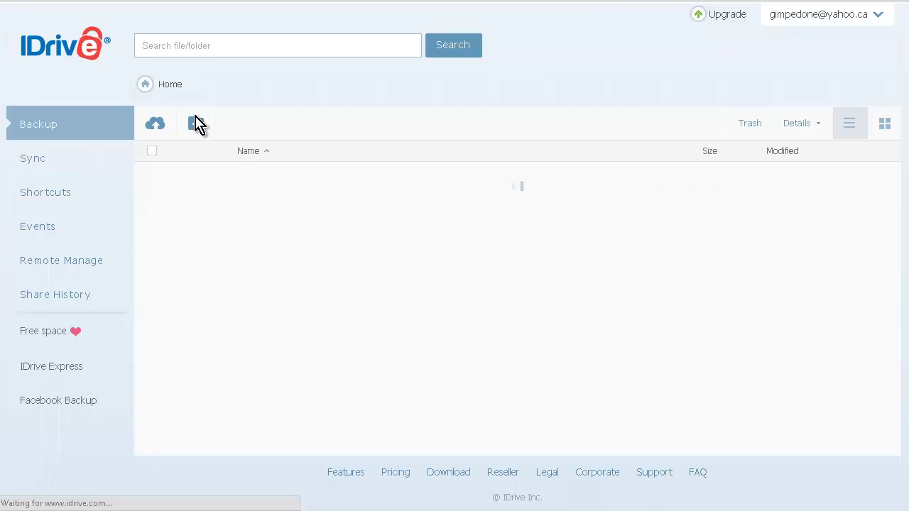
click(152, 132)
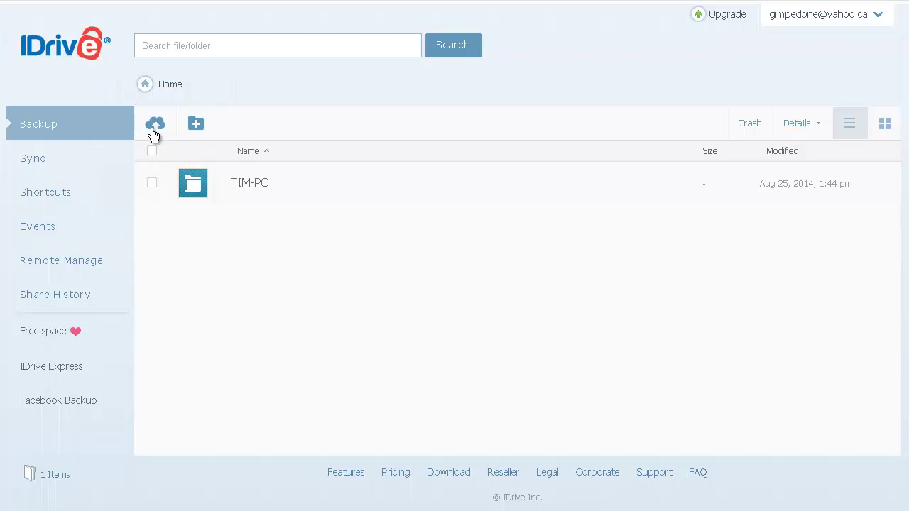
click(152, 132)
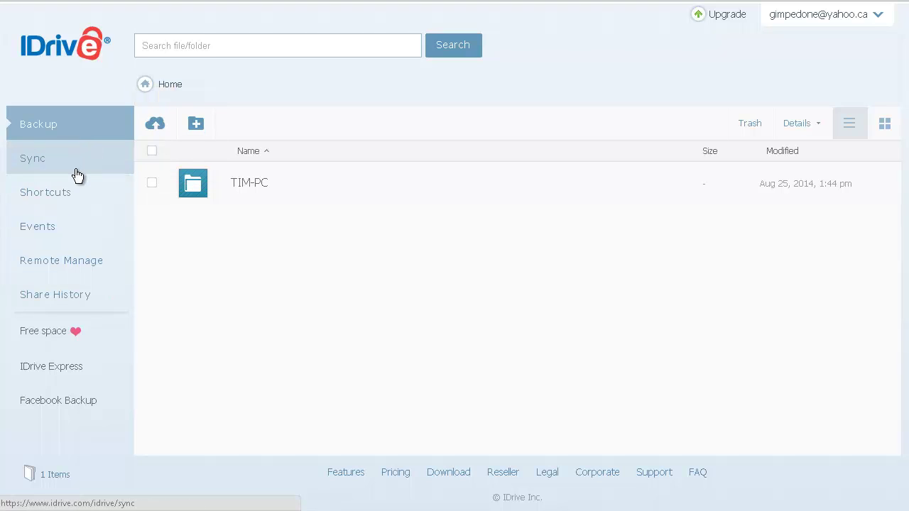
- Open the Sync page and show account storage: 283.70 MB of 5.50 GB used
click(43, 165)
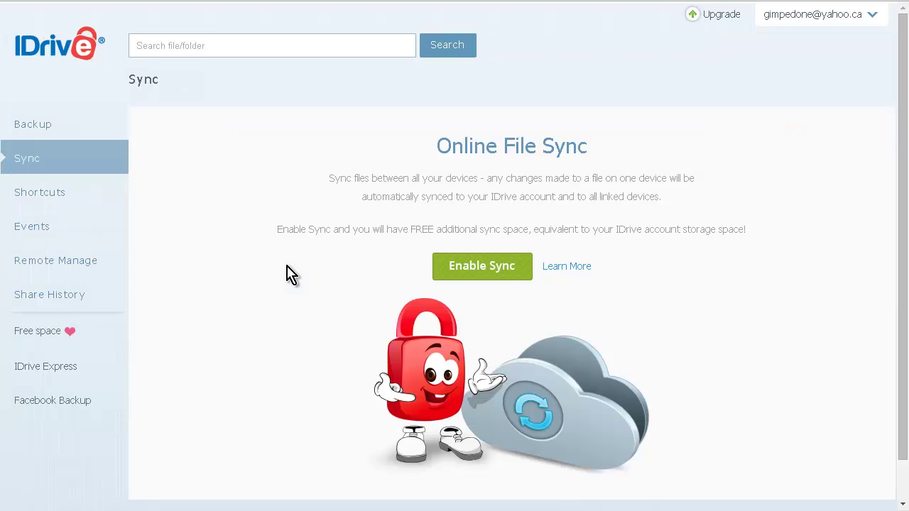
click(468, 266)
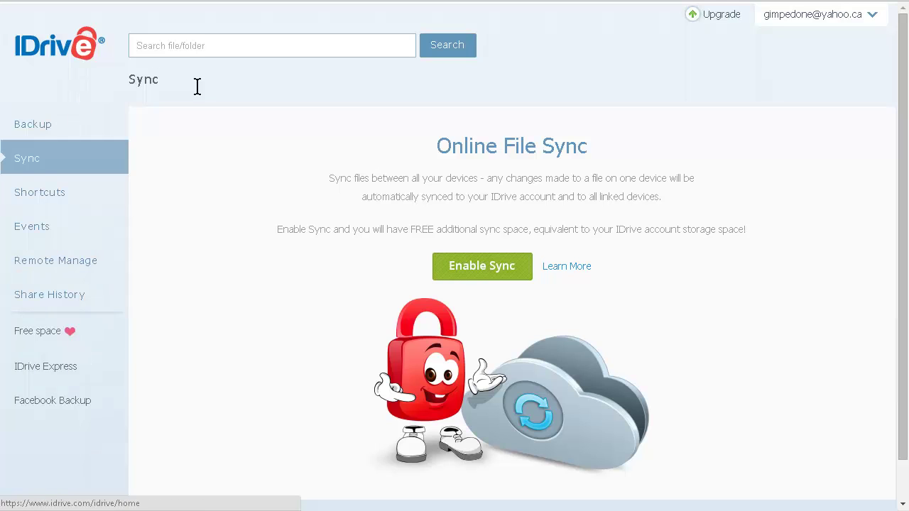
click(874, 16)
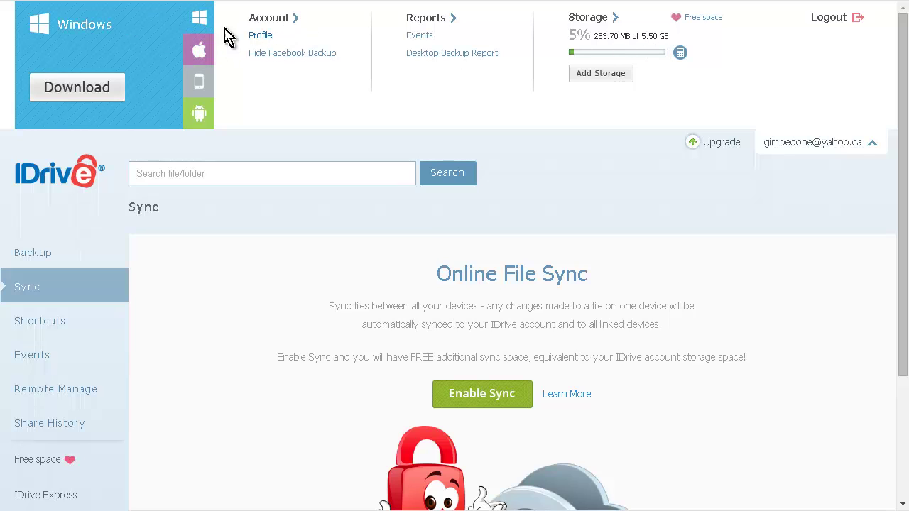
- Show the Android app download option and scroll down the page
click(199, 113)
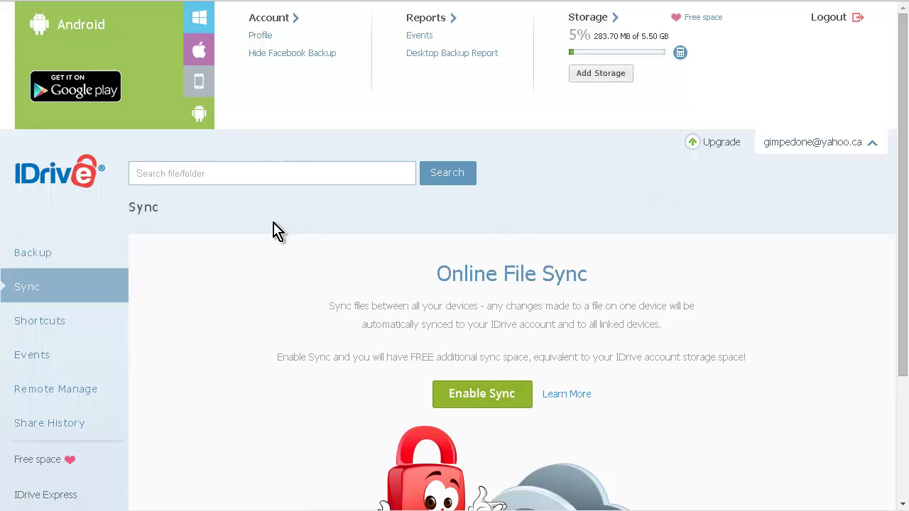
scroll(84, 363, down, 1)
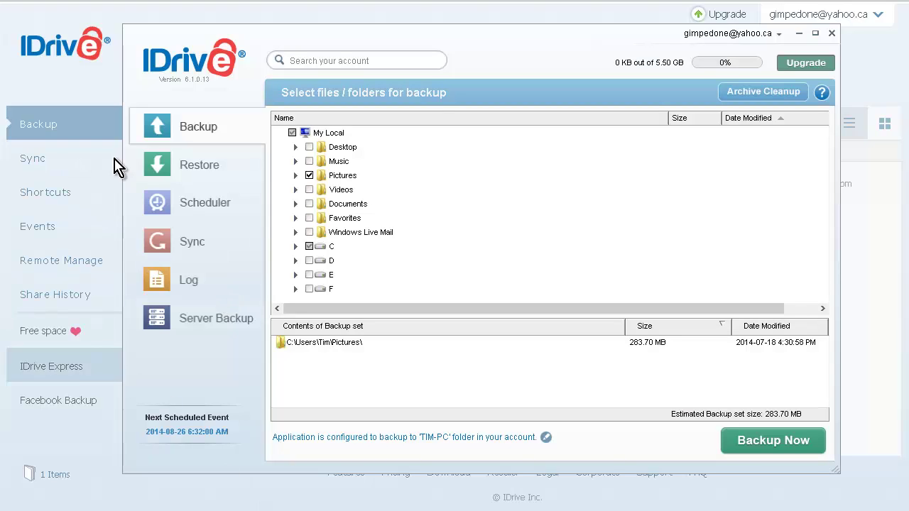
- Tour the Restore, Scheduler and Server Backup panels, return to Backup, then close the desktop app
click(213, 172)
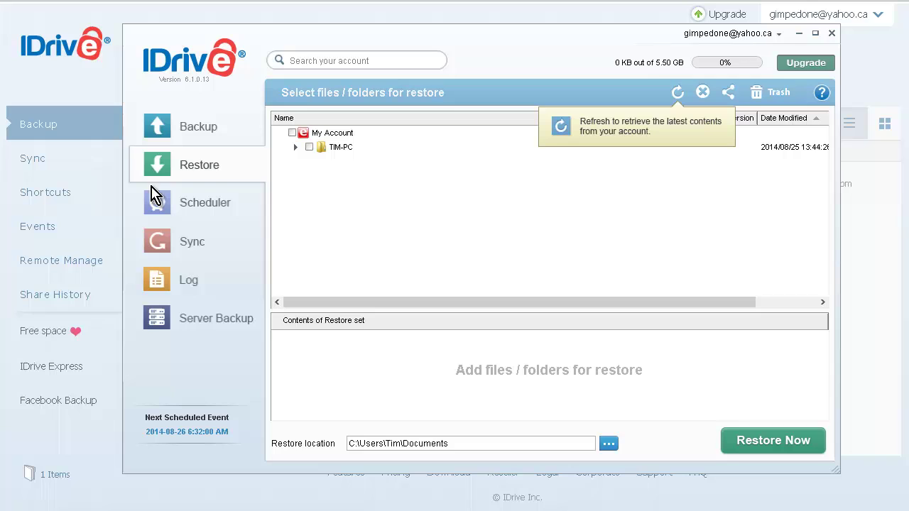
click(204, 209)
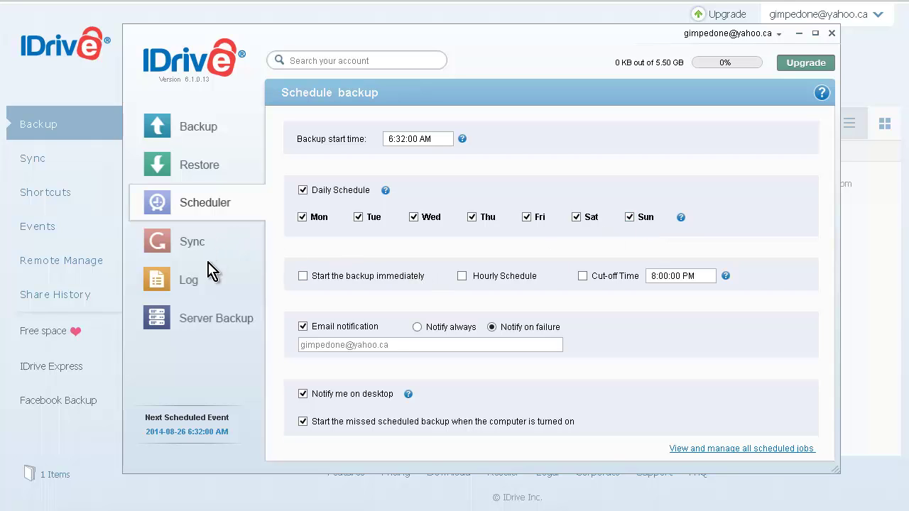
click(198, 328)
mouse_move(386, 345)
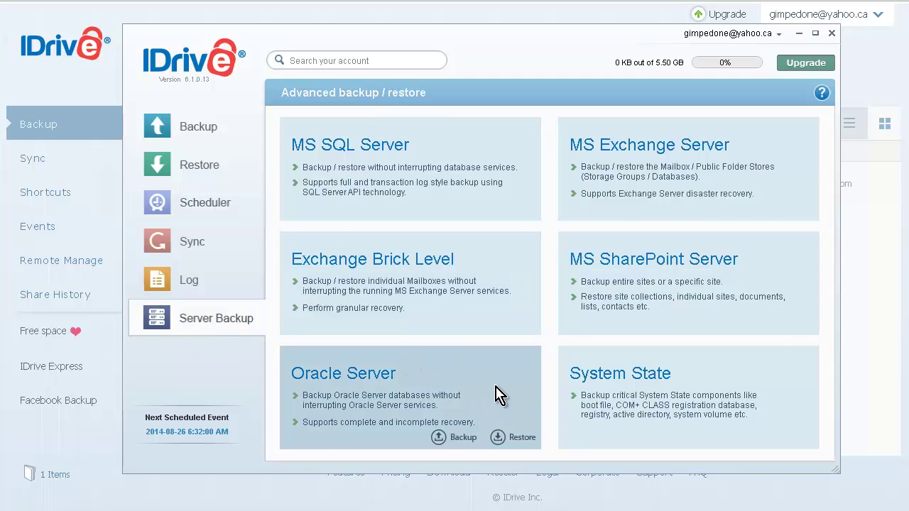
click(190, 132)
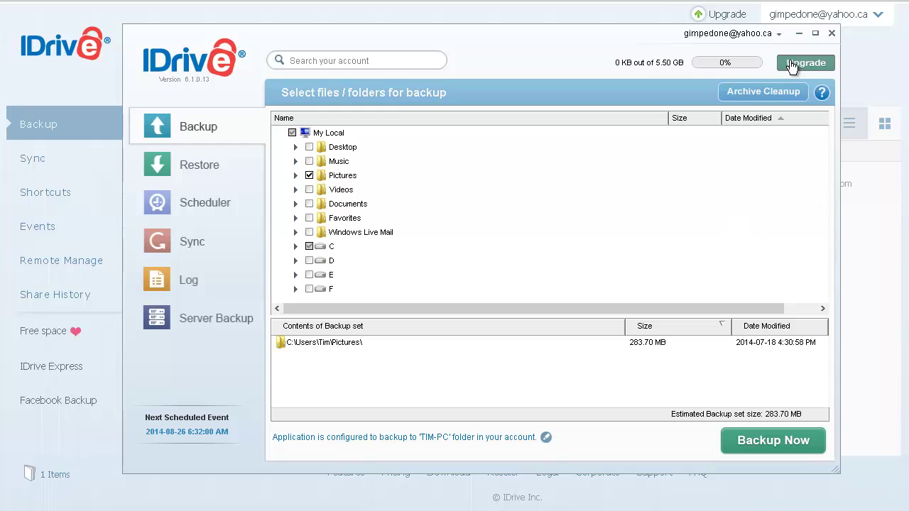
click(830, 34)
- Confirm quitting the desktop app, then visit the Remote Manage and Facebook Backup pages
click(486, 286)
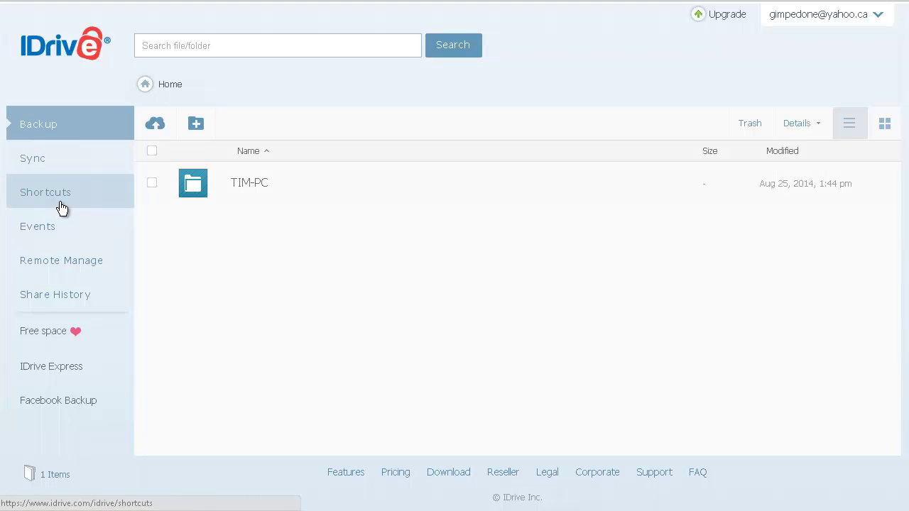
click(98, 276)
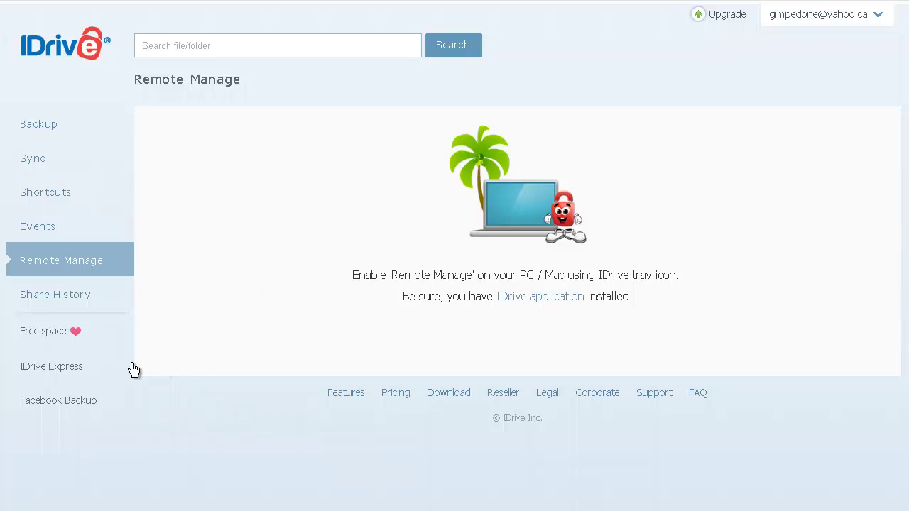
click(59, 403)
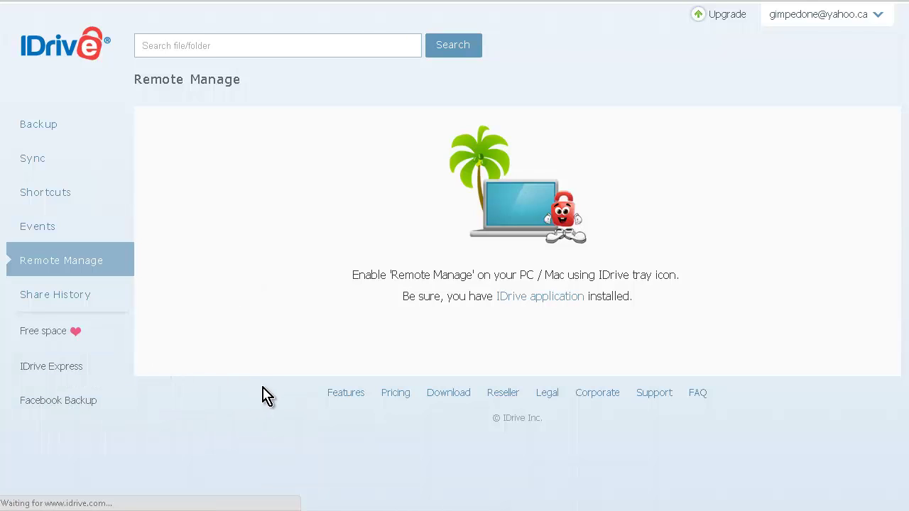